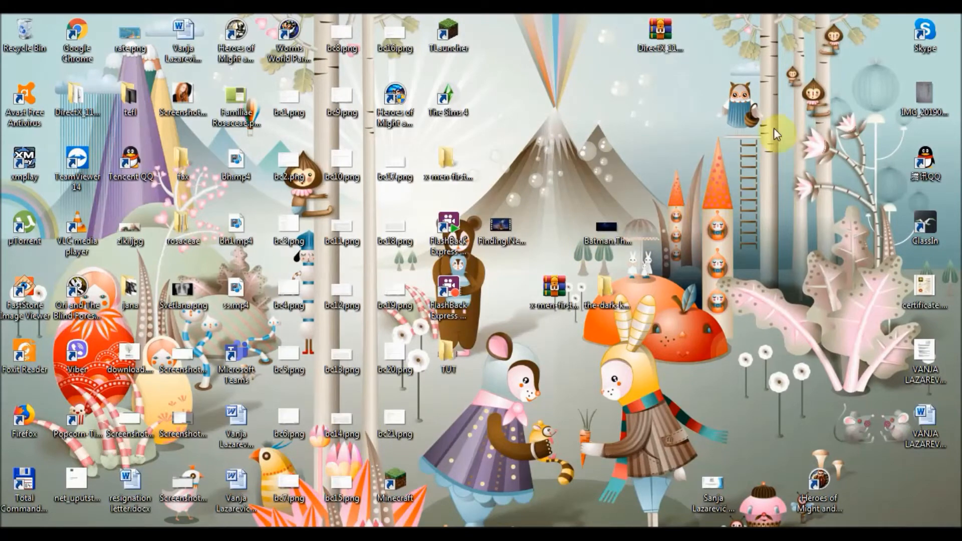
# Step: Google 'unity' in Chrome and open the unity.com result from the search list
pyautogui.click(315, 486)
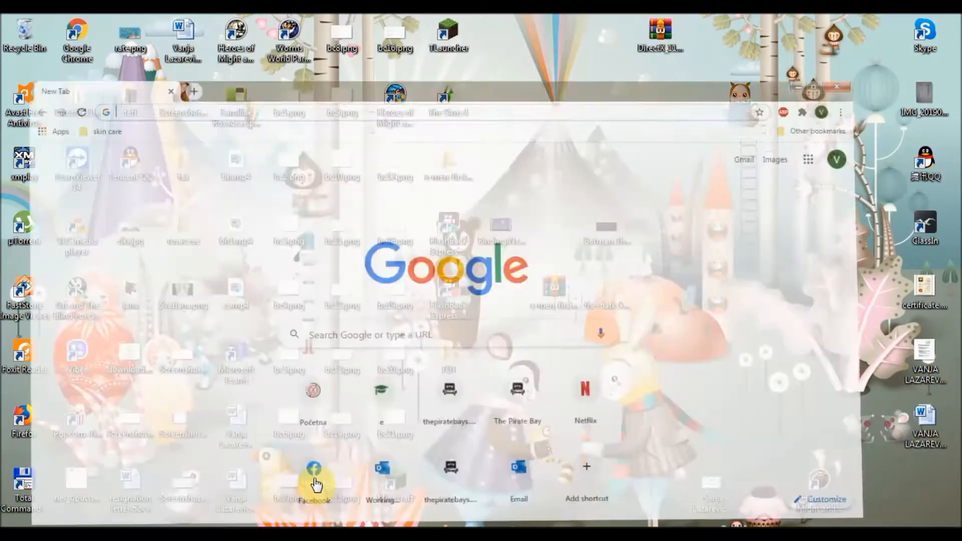
pyautogui.click(422, 52)
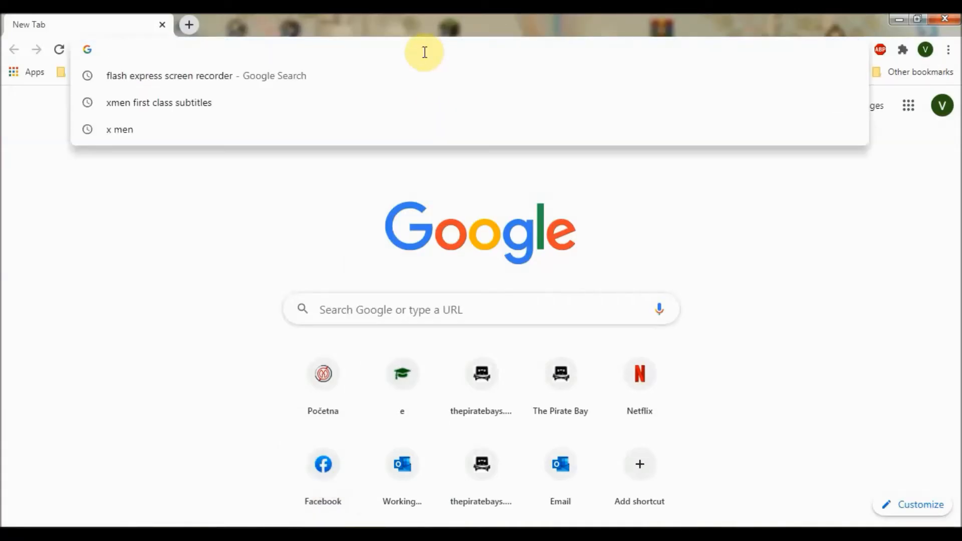
pyautogui.write('unity')
pyautogui.press('Return')
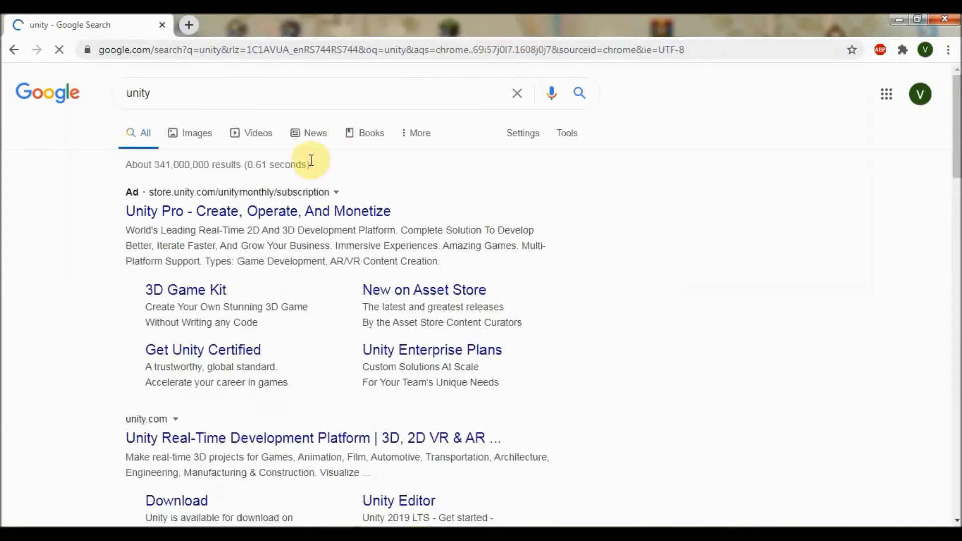
pyautogui.scroll(-1, 322, 148)
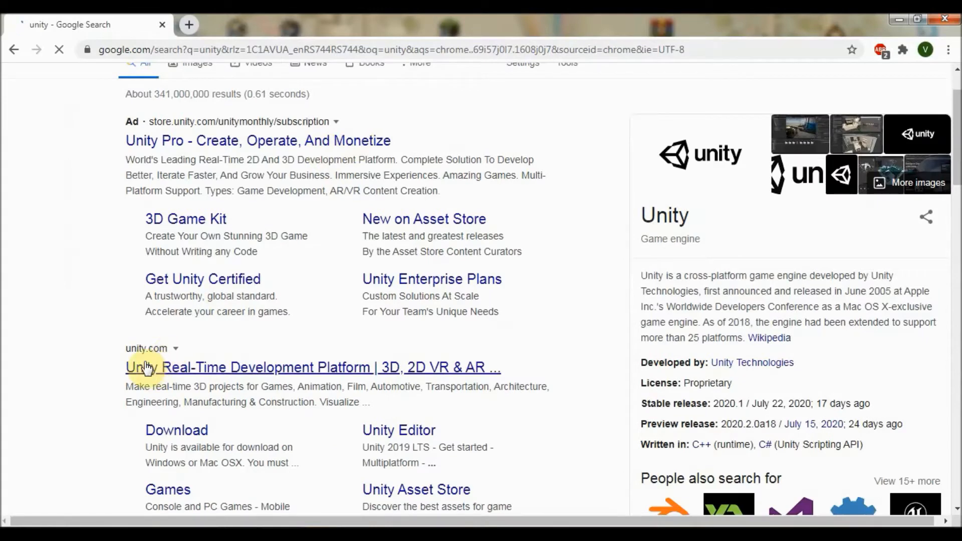
pyautogui.click(165, 374)
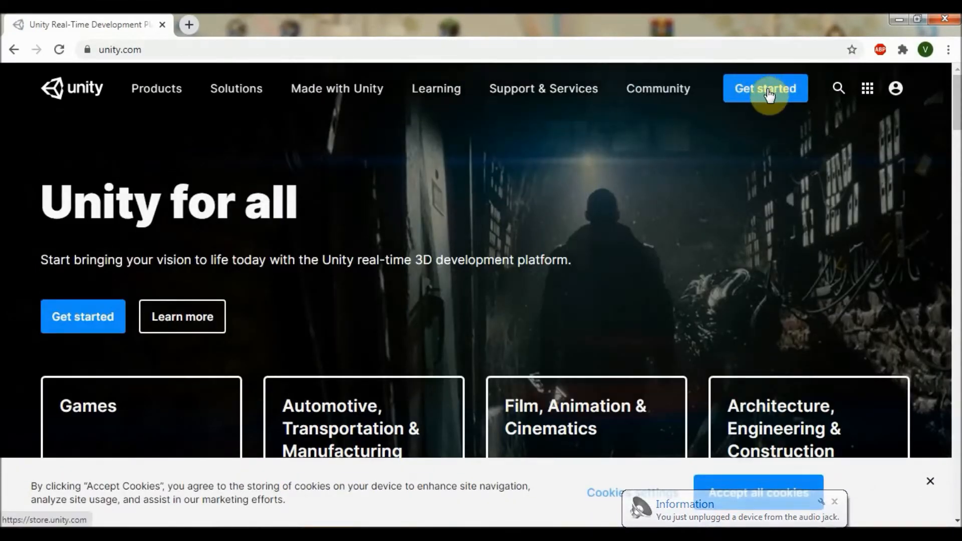
# Step: From Get started, pick the Individual plans and choose Get started under the free Personal plan
pyautogui.click(768, 92)
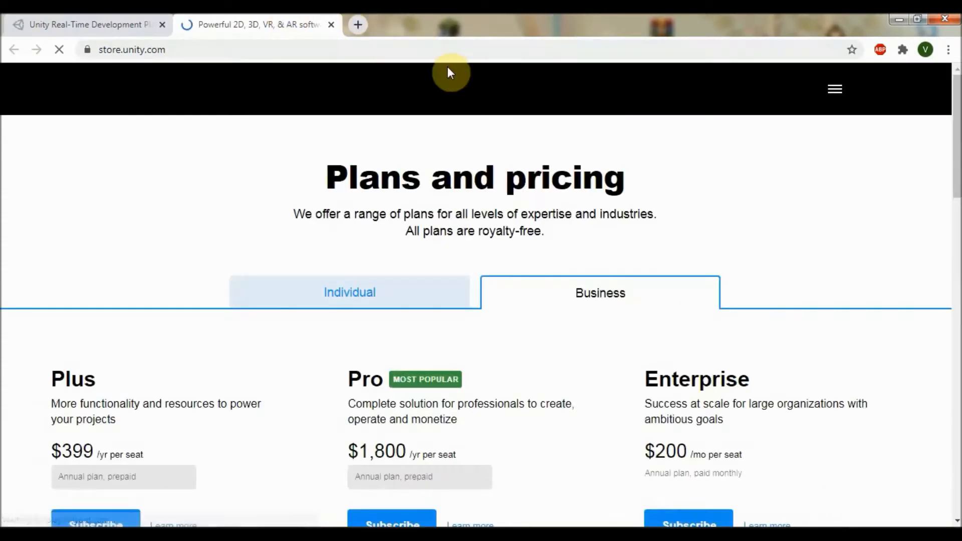
pyautogui.click(356, 302)
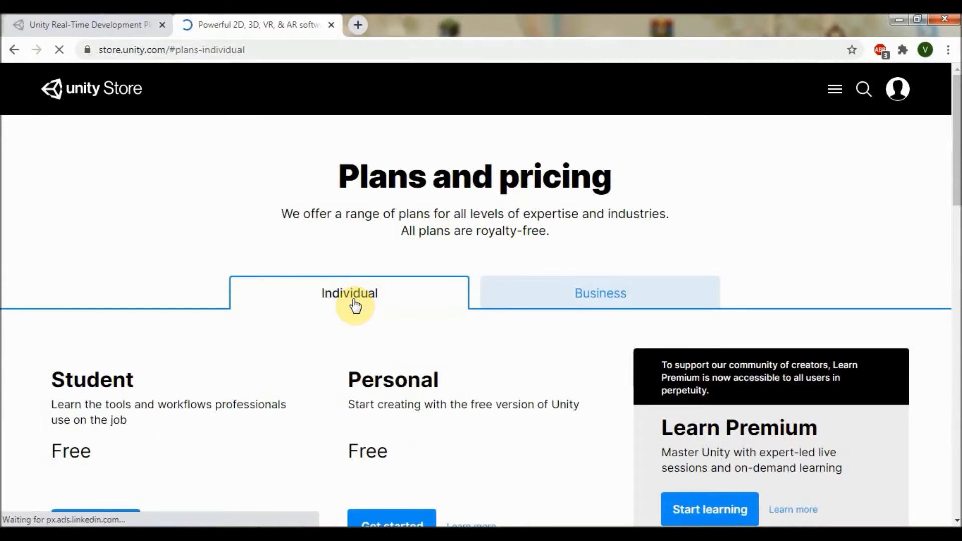
pyautogui.scroll(-3, 387, 261)
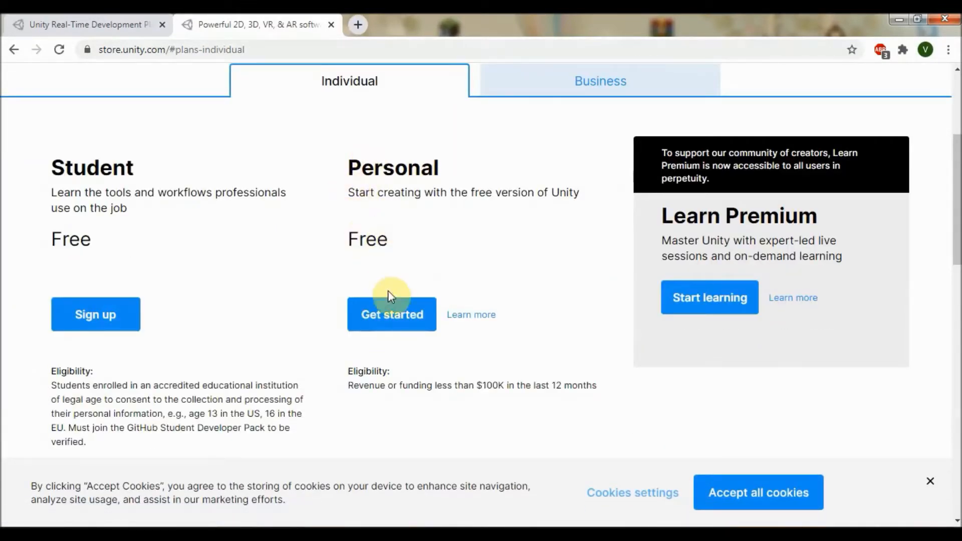
pyautogui.click(389, 321)
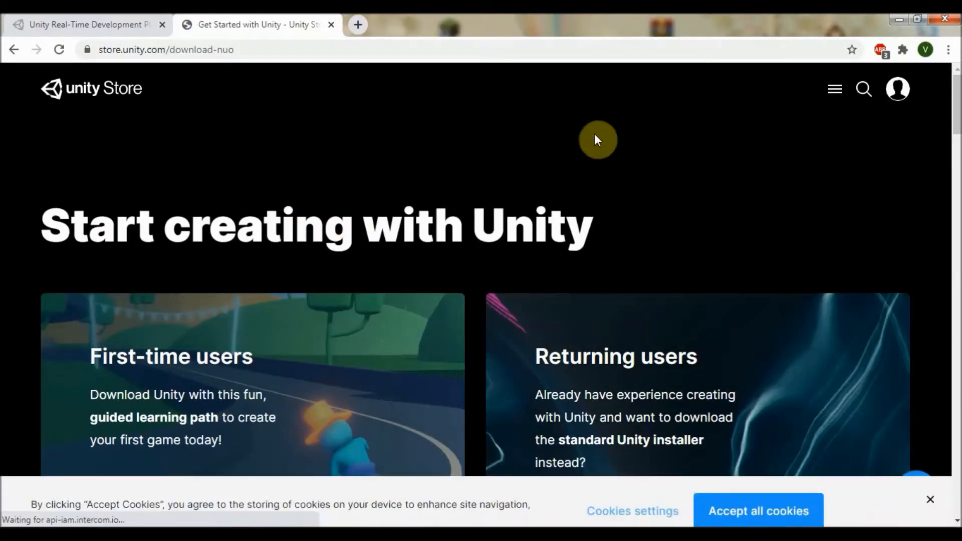
pyautogui.scroll(-3, 580, 167)
pyautogui.scroll(1, 600, 101)
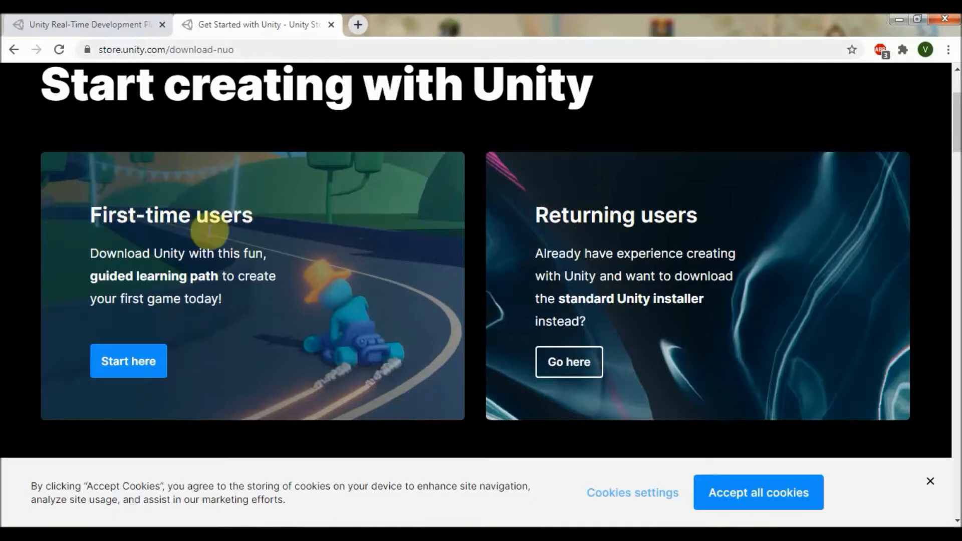
# Step: Take the first-time user path, agree to the terms, and download and run UnityHubSetup.exe
pyautogui.click(116, 362)
pyautogui.scroll(-1, 444, 206)
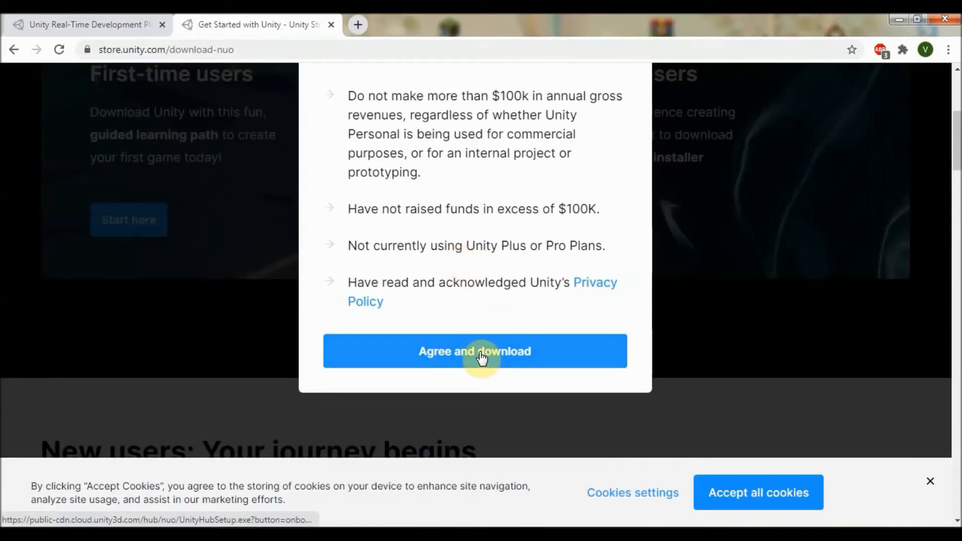
pyautogui.click(480, 353)
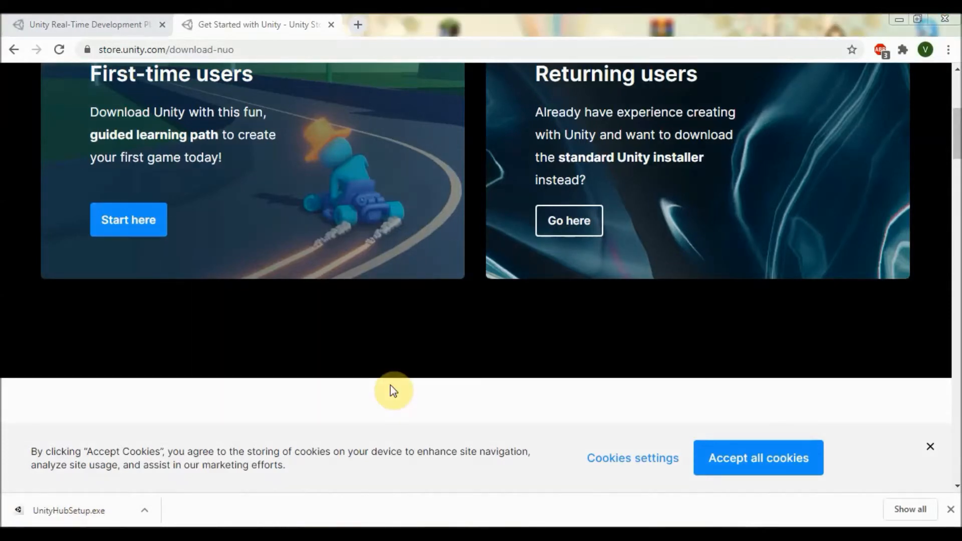
pyautogui.click(106, 514)
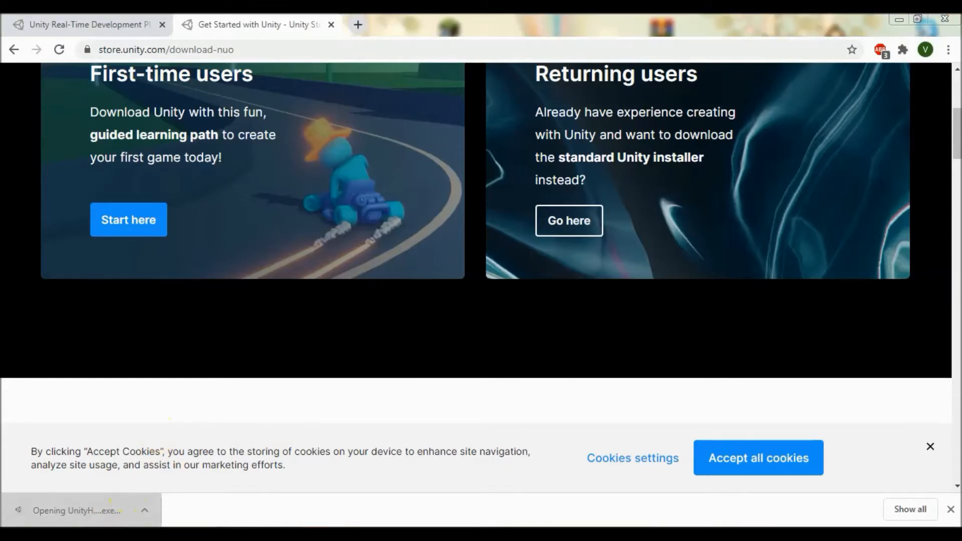
# Step: Accept the licence, install Unity Hub to the default C:\Program Files\Unity Hub folder, and finish with Run Unity Hub checked
pyautogui.click(534, 289)
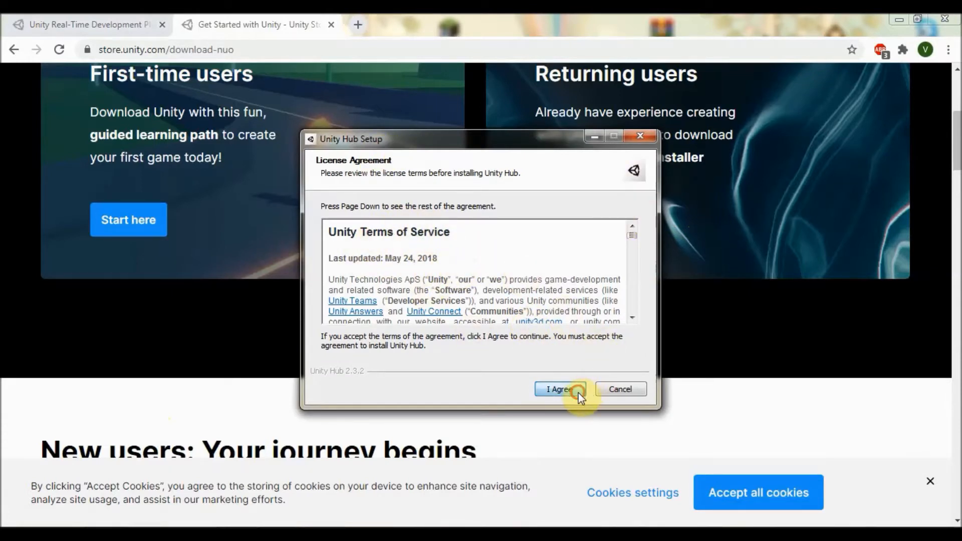
pyautogui.click(560, 389)
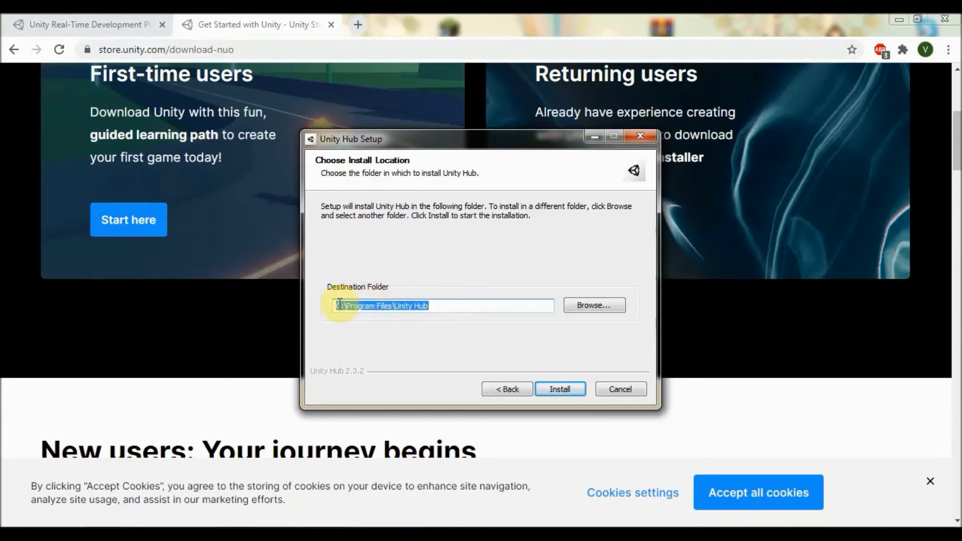
pyautogui.click(559, 391)
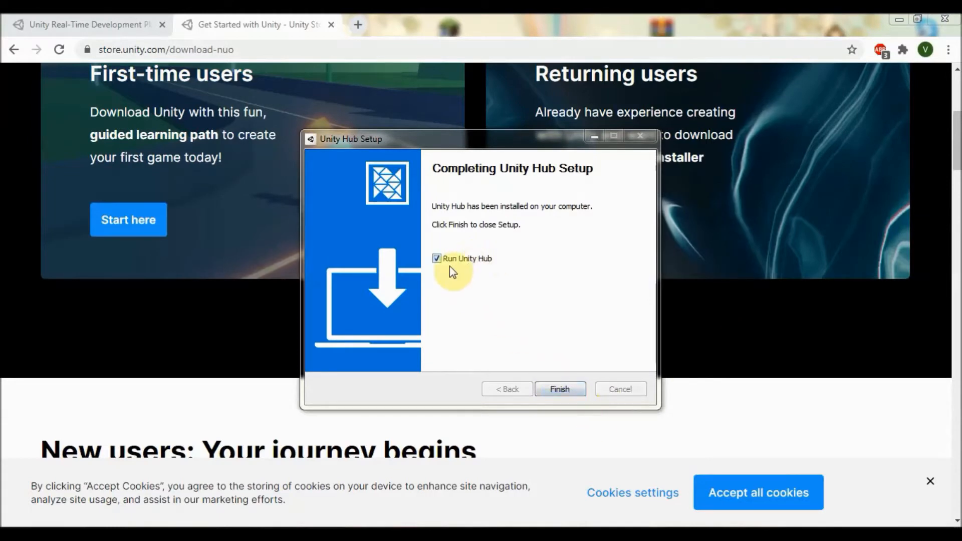
pyautogui.click(555, 387)
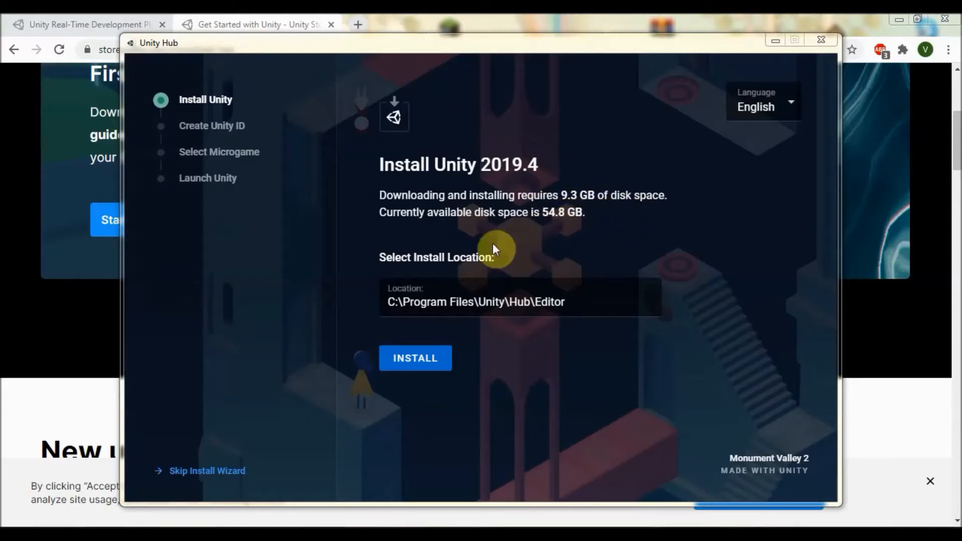
# Step: Install Unity 2019.4 to the default C:\Program Files\Unity\Hub\Editor location
pyautogui.click(428, 367)
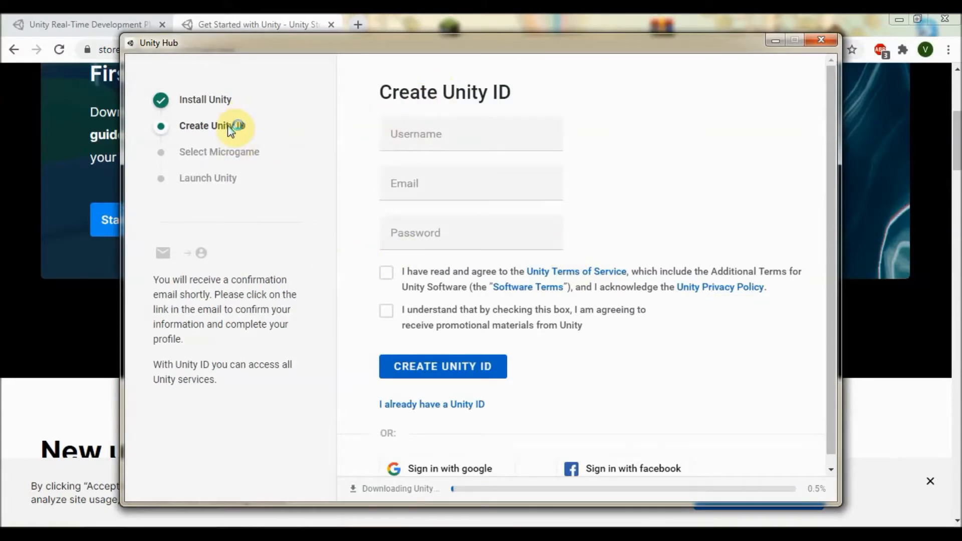
# Step: Switch to the existing Unity ID option and sign in with the account's e-mail and password
pyautogui.scroll(-1, 457, 194)
pyautogui.scroll(1, 486, 205)
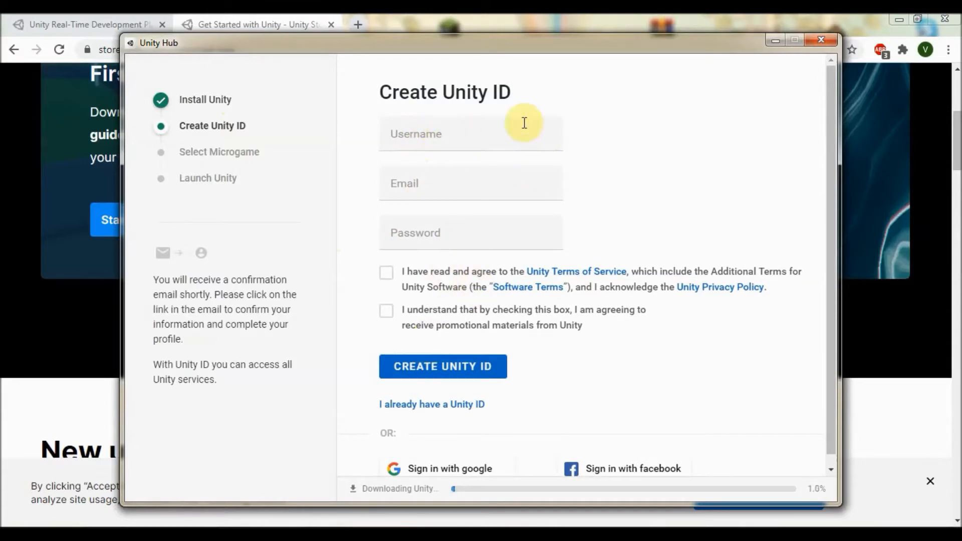
pyautogui.scroll(-1, 591, 224)
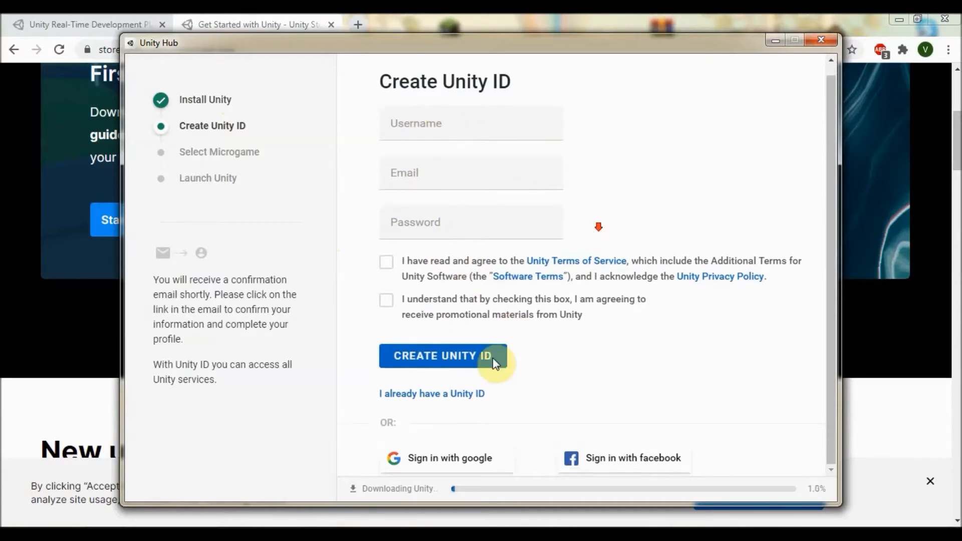
pyautogui.click(446, 395)
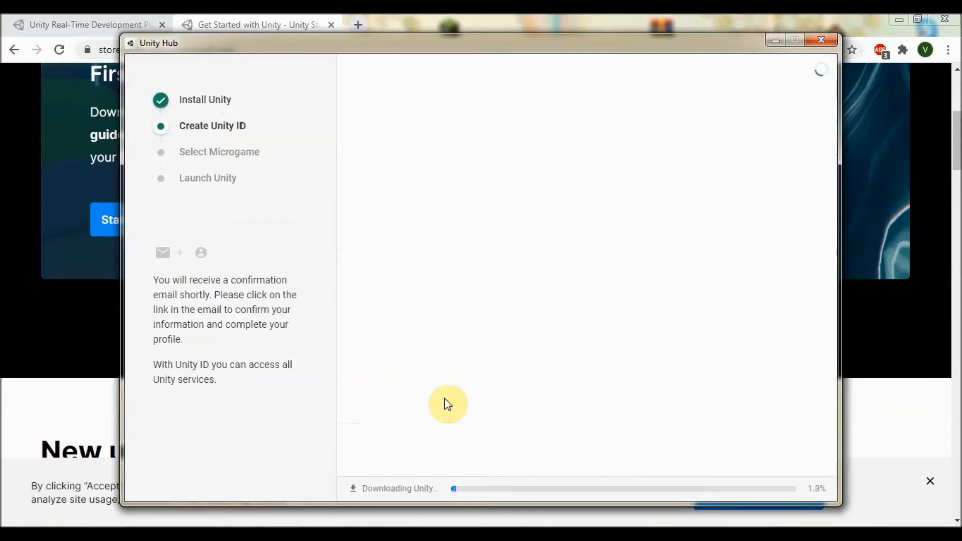
pyautogui.click(462, 157)
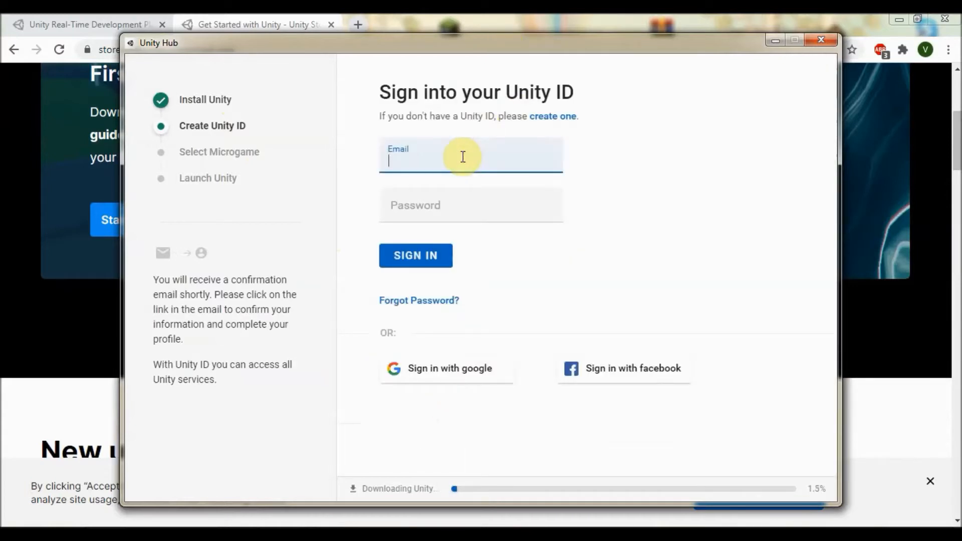
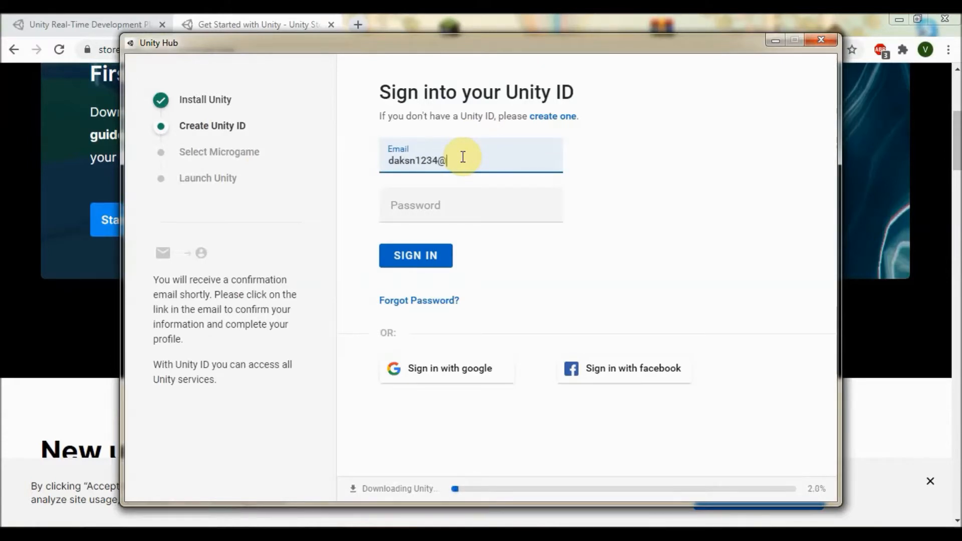
pyautogui.press('Tab')
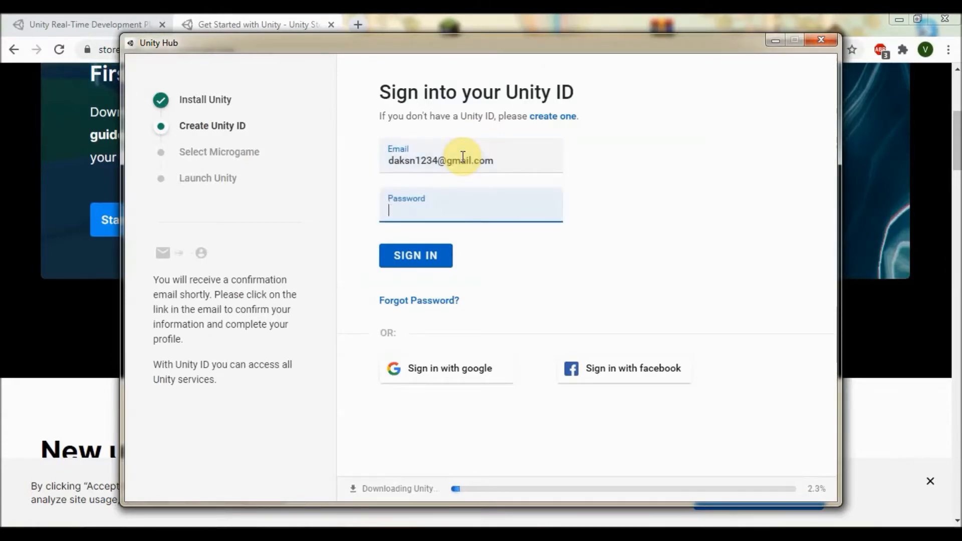
pyautogui.write('••••••••')
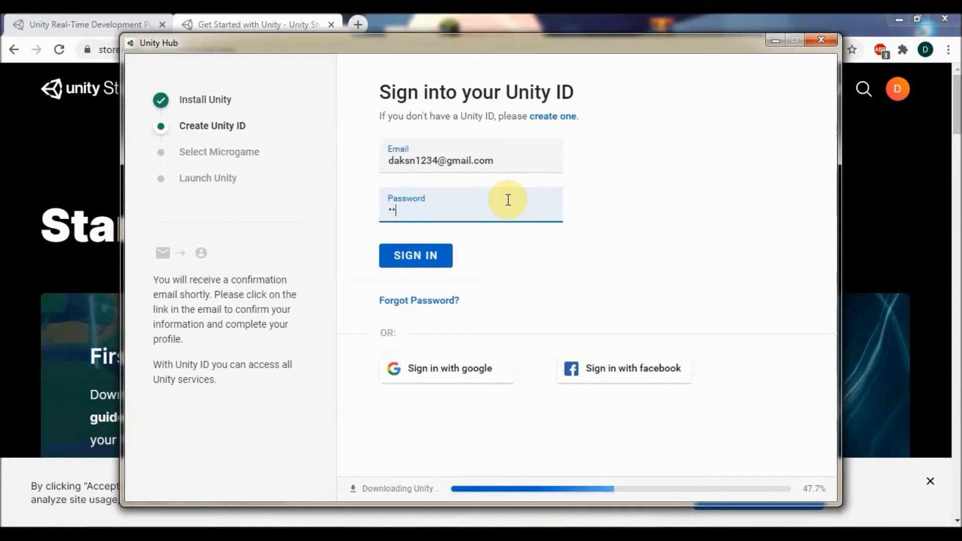
pyautogui.write('•••••••')
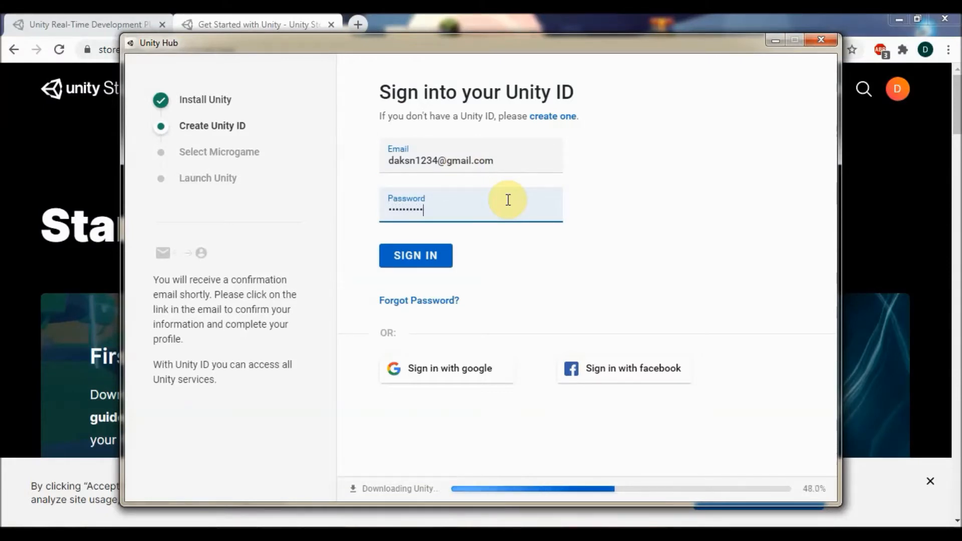
pyautogui.write('••')
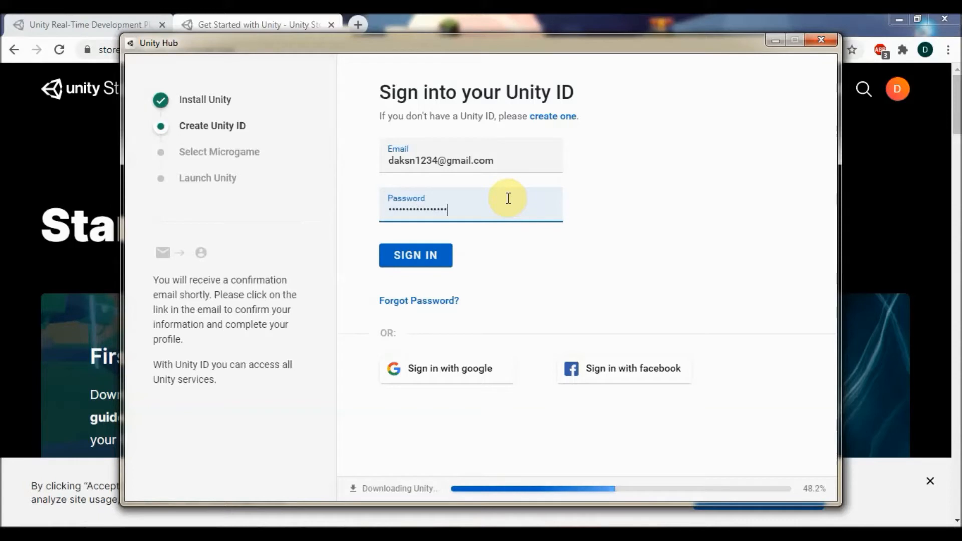
pyautogui.click(429, 256)
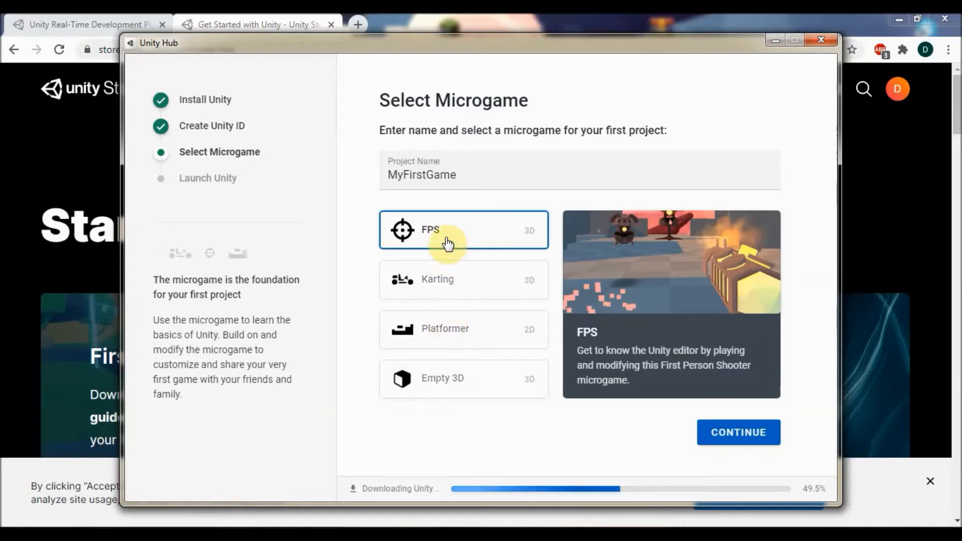
# Step: Choose the Empty 3D template for MyFirstGame and continue to Launch Unity
pyautogui.click(451, 387)
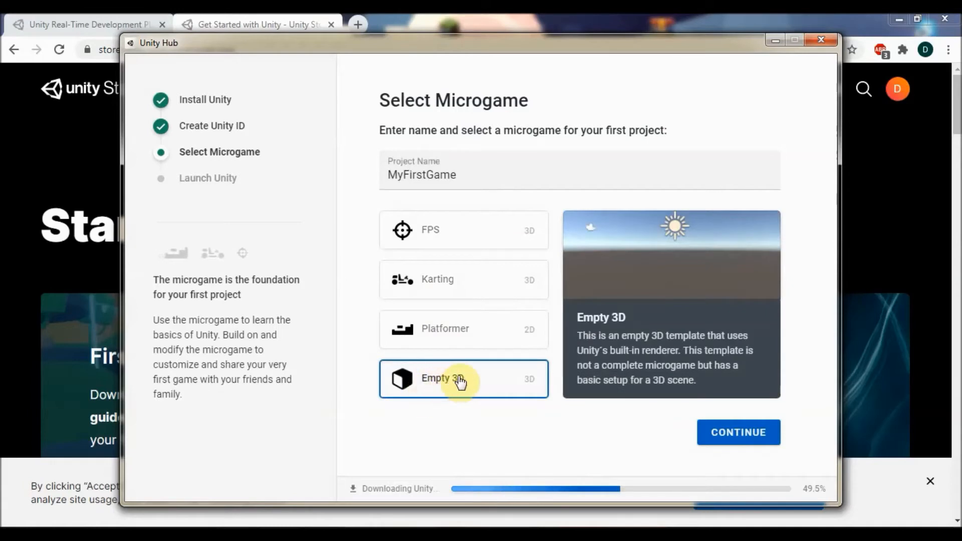
pyautogui.click(729, 433)
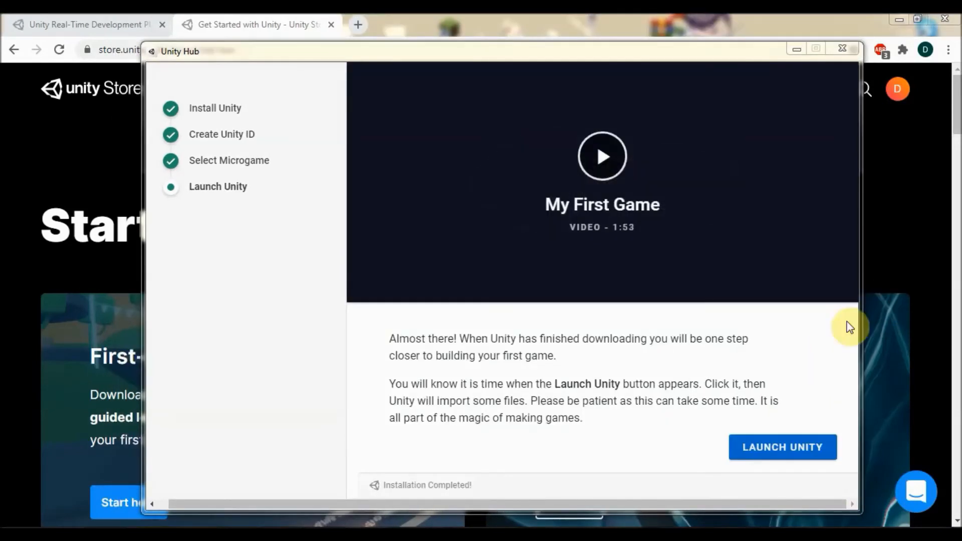
# Step: Launch from the finished setup, then open the Unity Hub window from the system tray on its empty Projects page
pyautogui.click(775, 454)
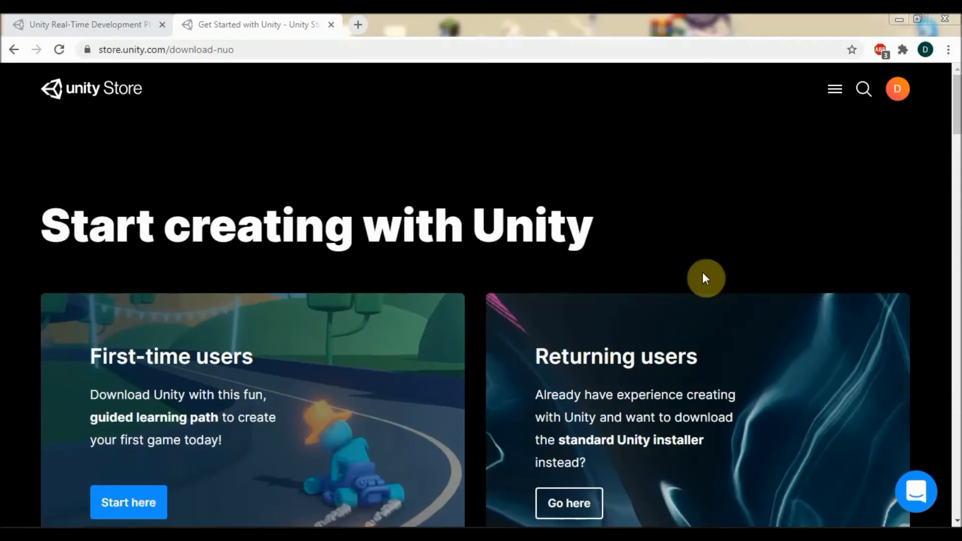
pyautogui.click(841, 539)
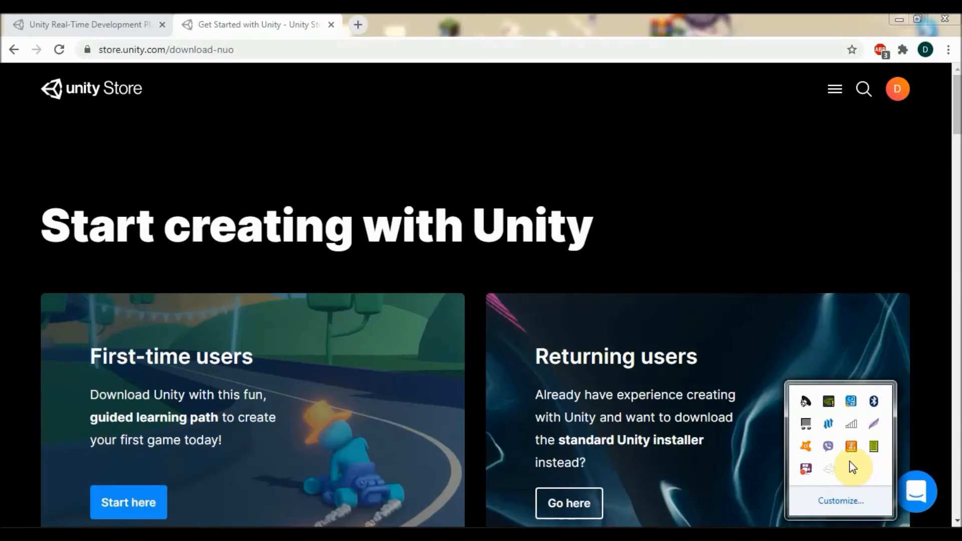
pyautogui.click(830, 469)
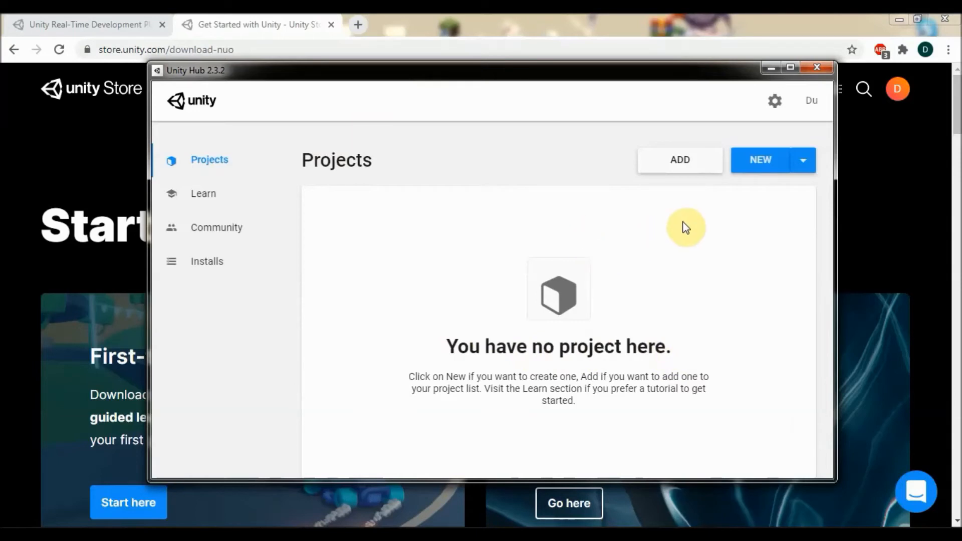
# Step: Start a new project with the 2D template, rename it NewProject, and bring up the Location folder picker
pyautogui.click(755, 166)
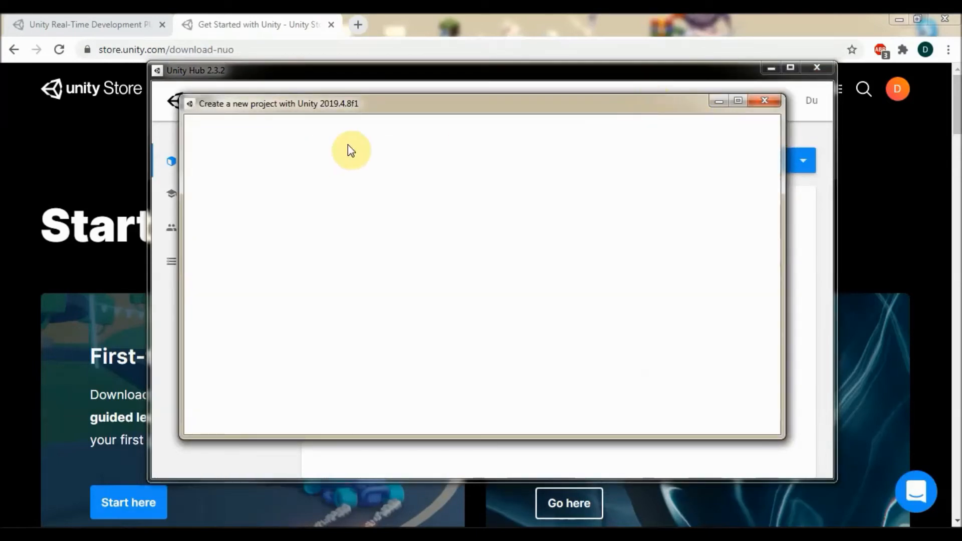
pyautogui.moveTo(330, 105)
pyautogui.mouseDown()
pyautogui.moveTo(347, 88)
pyautogui.moveTo(340, 102)
pyautogui.mouseUp()
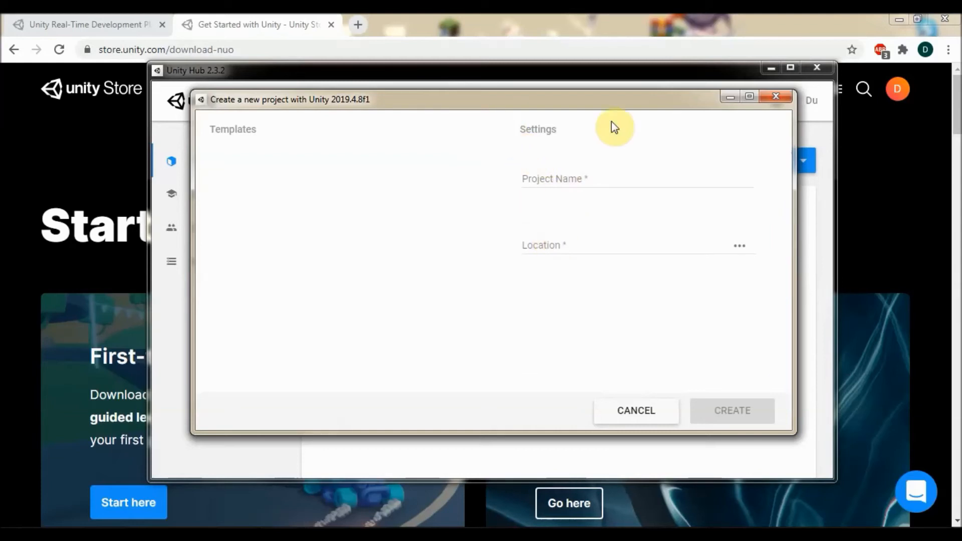
pyautogui.click(555, 179)
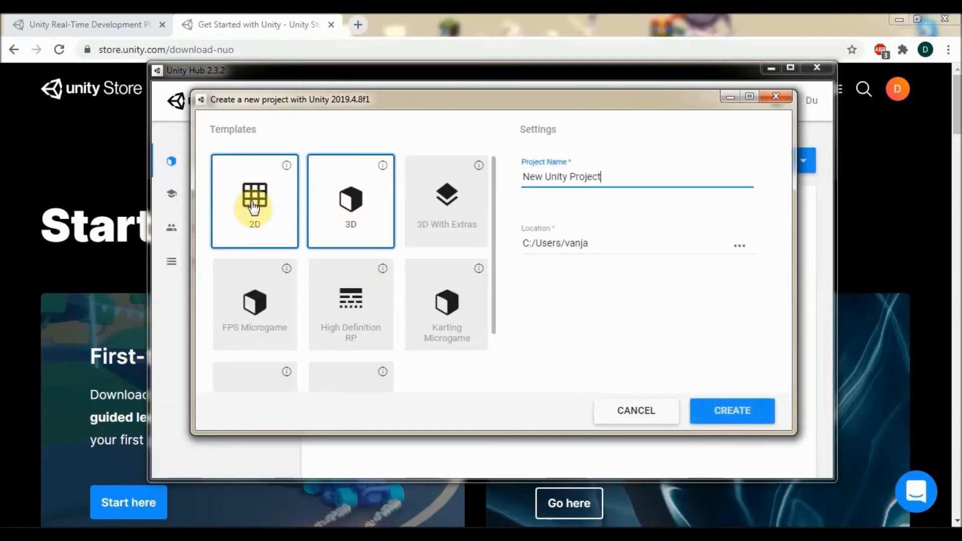
pyautogui.click(281, 208)
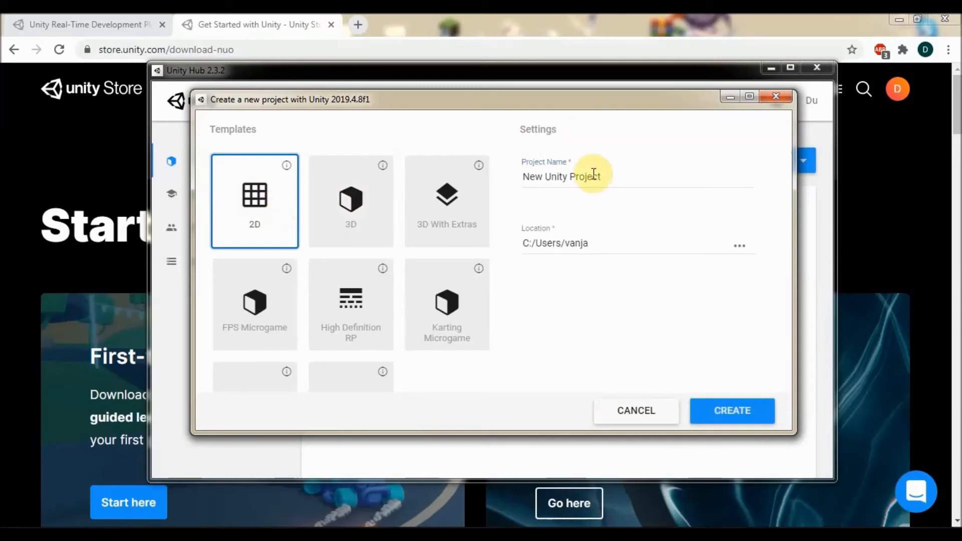
pyautogui.moveTo(607, 175); pyautogui.dragTo(398, 191)
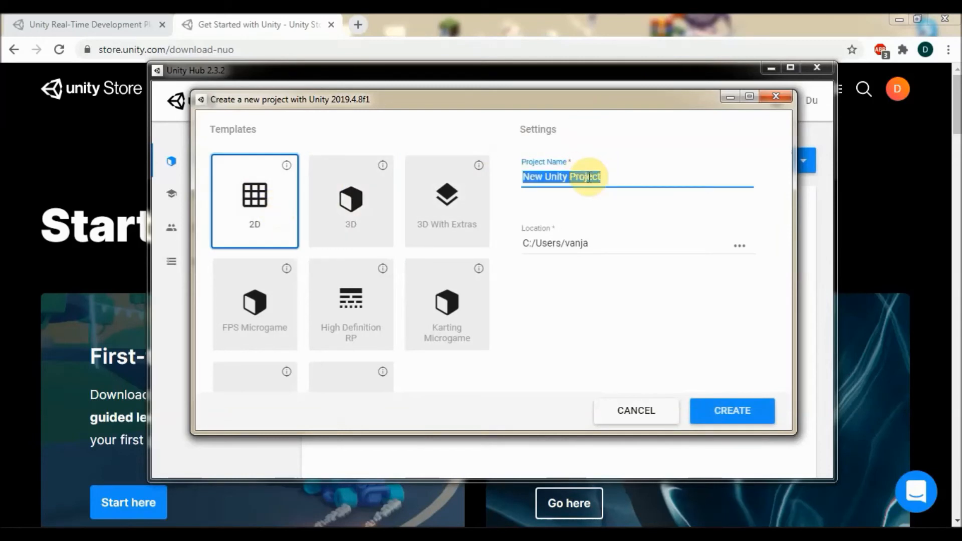
pyautogui.write('Ne')
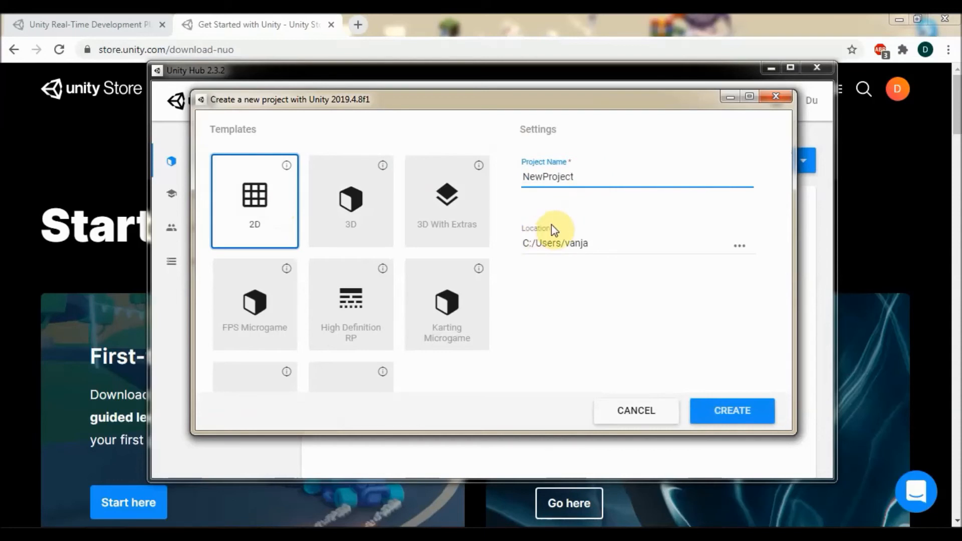
pyautogui.click(740, 248)
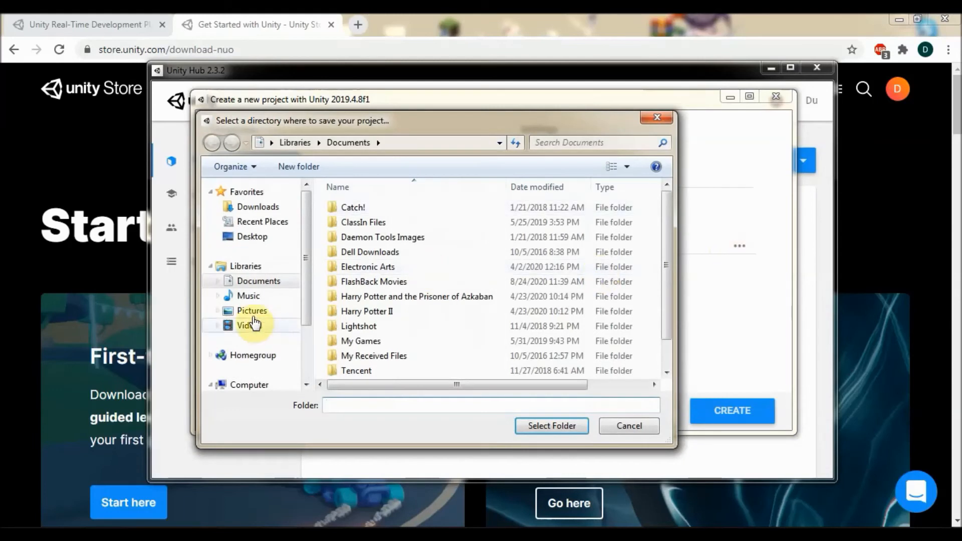
# Step: Browse the folder picker to C:\Program Files\Unity Hub
pyautogui.moveTo(311, 255); pyautogui.dragTo(311, 296)
pyautogui.click(250, 351)
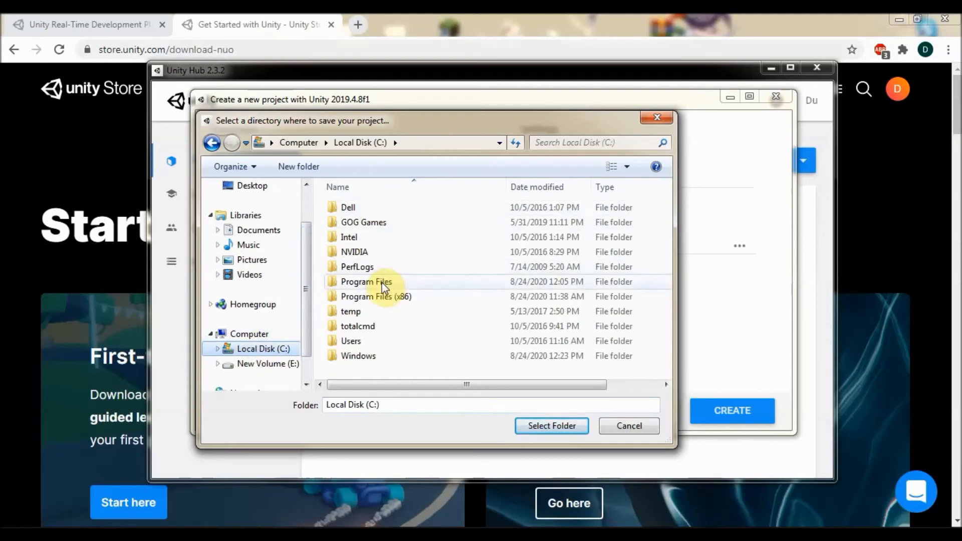
pyautogui.doubleClick(382, 284)
pyautogui.scroll(-6, 420, 246)
pyautogui.click(454, 223)
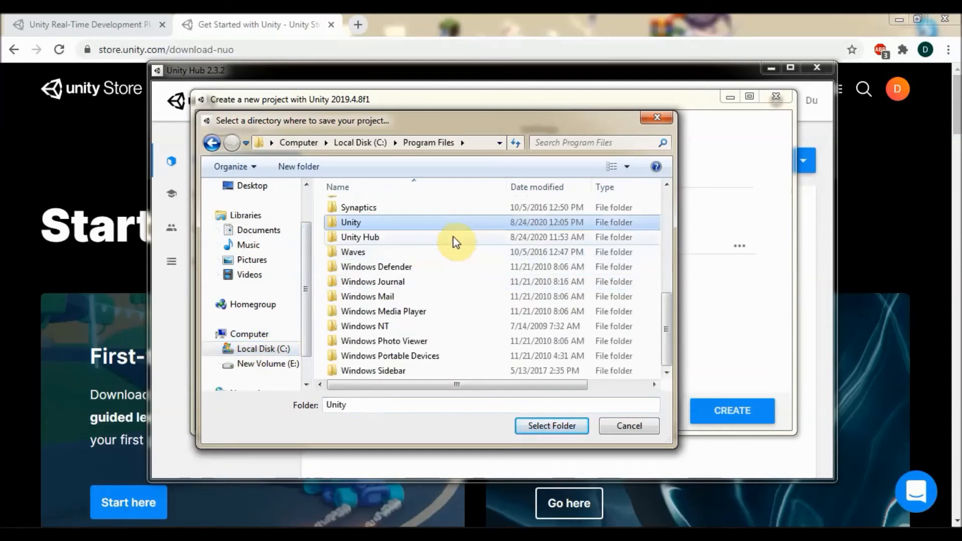
pyautogui.doubleClick(358, 227)
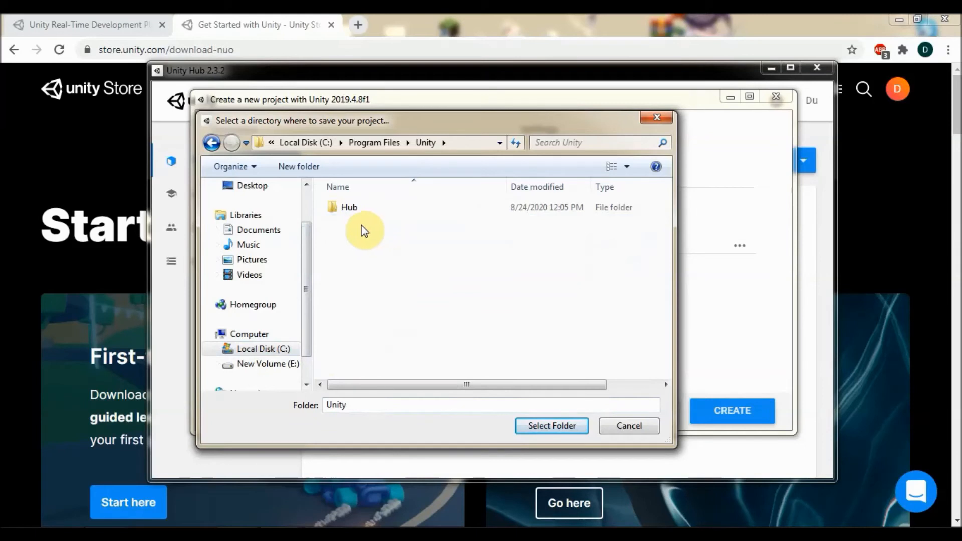
pyautogui.doubleClick(359, 209)
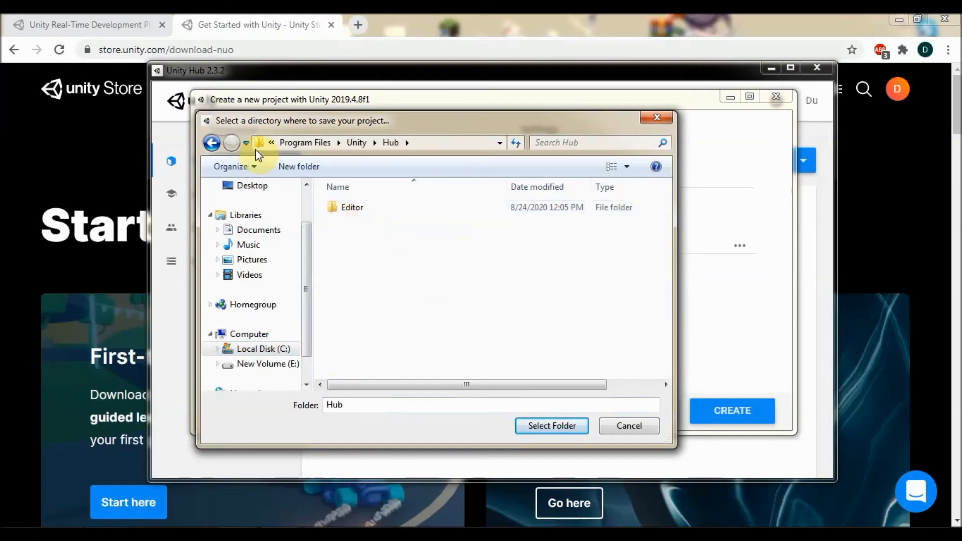
pyautogui.click(212, 143)
pyautogui.click(212, 143)
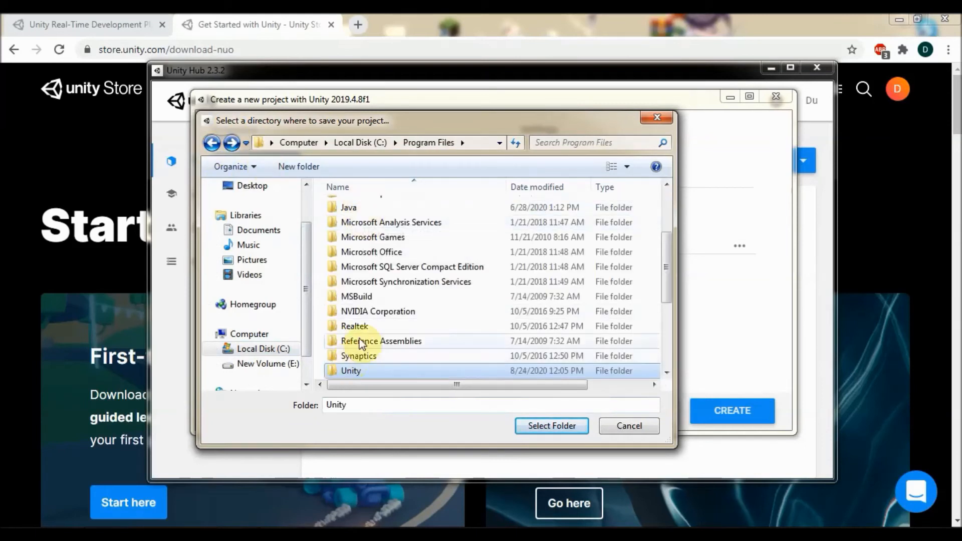
pyautogui.doubleClick(351, 370)
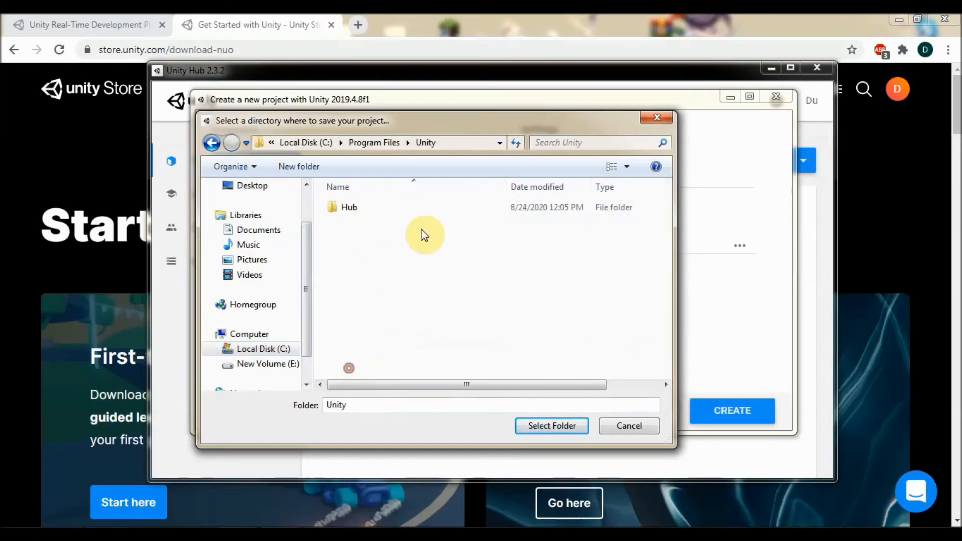
pyautogui.click(212, 143)
pyautogui.scroll(-1, 366, 314)
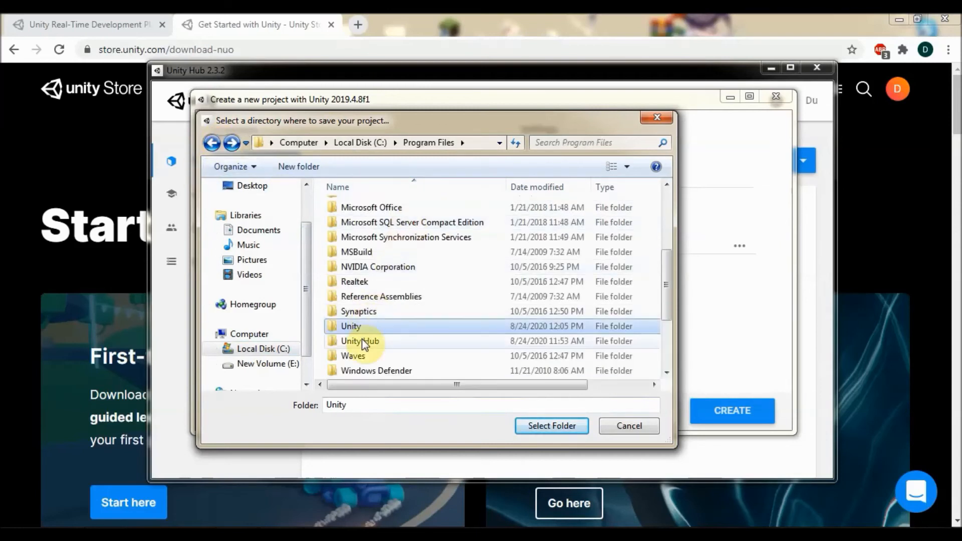
pyautogui.doubleClick(362, 339)
# Step: Create a new folder named Projects there, open it, and select it as the project location
pyautogui.rightClick(364, 271)
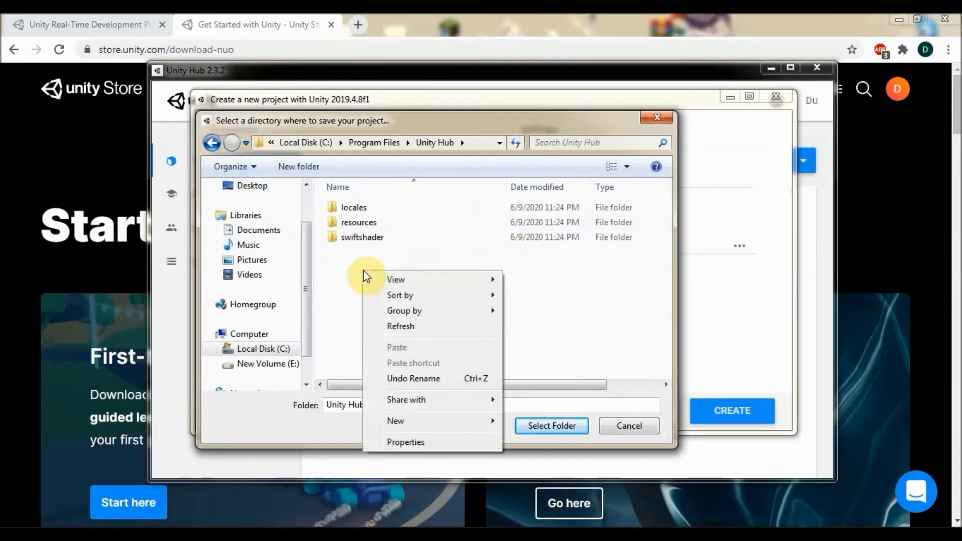
pyautogui.moveTo(396, 420)
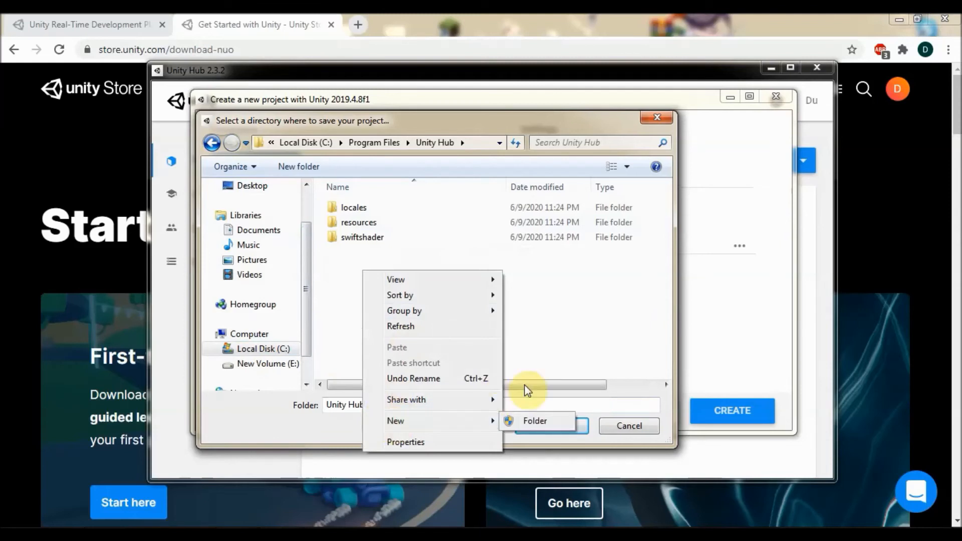
pyautogui.click(525, 421)
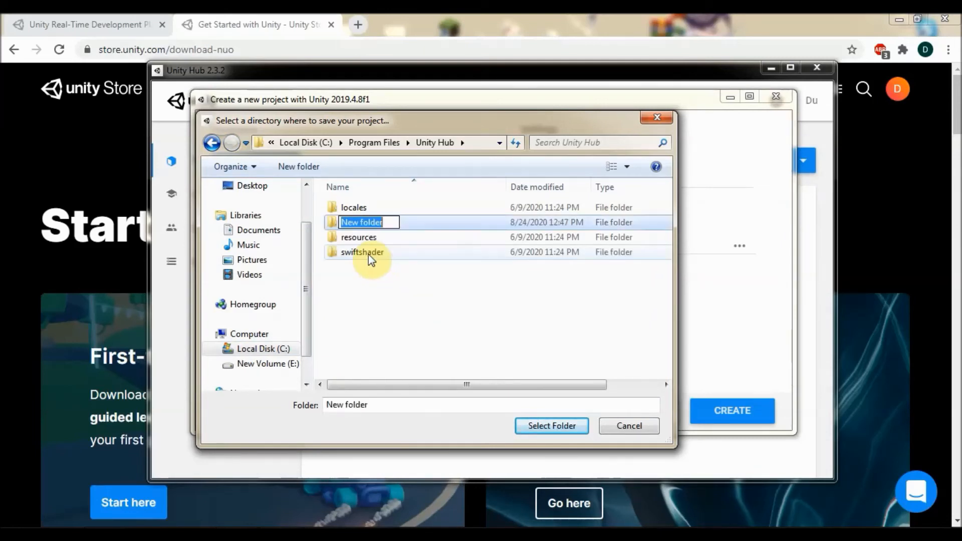
pyautogui.write('Projects')
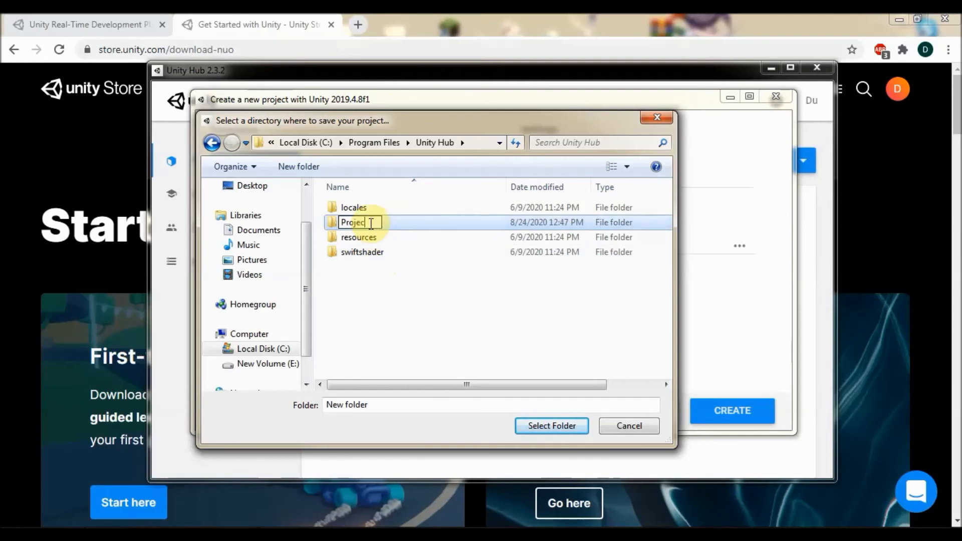
pyautogui.click(366, 221)
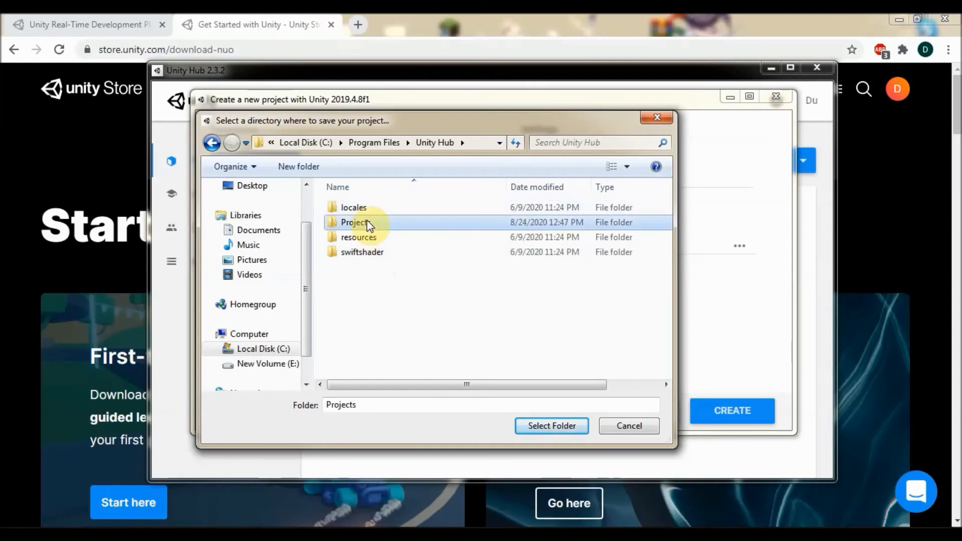
pyautogui.doubleClick(367, 221)
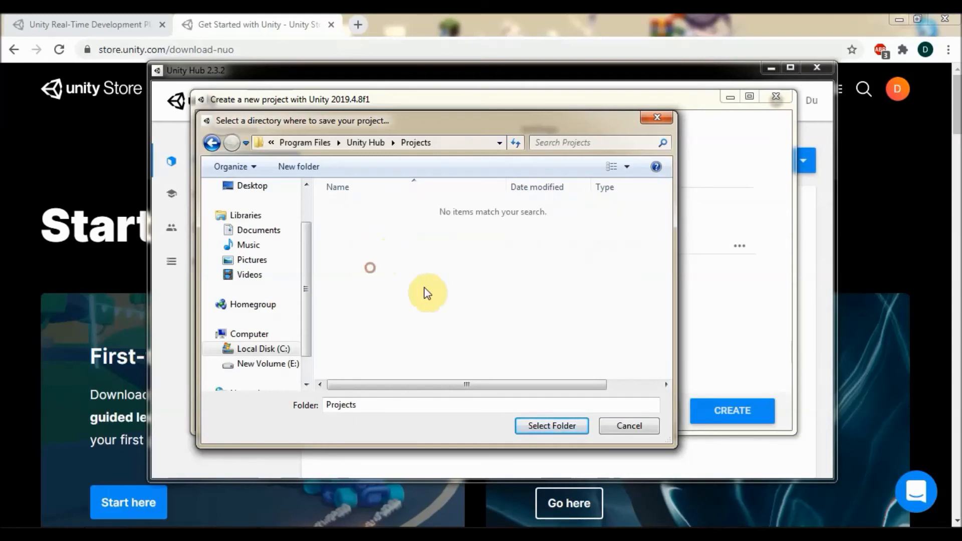
pyautogui.click(528, 426)
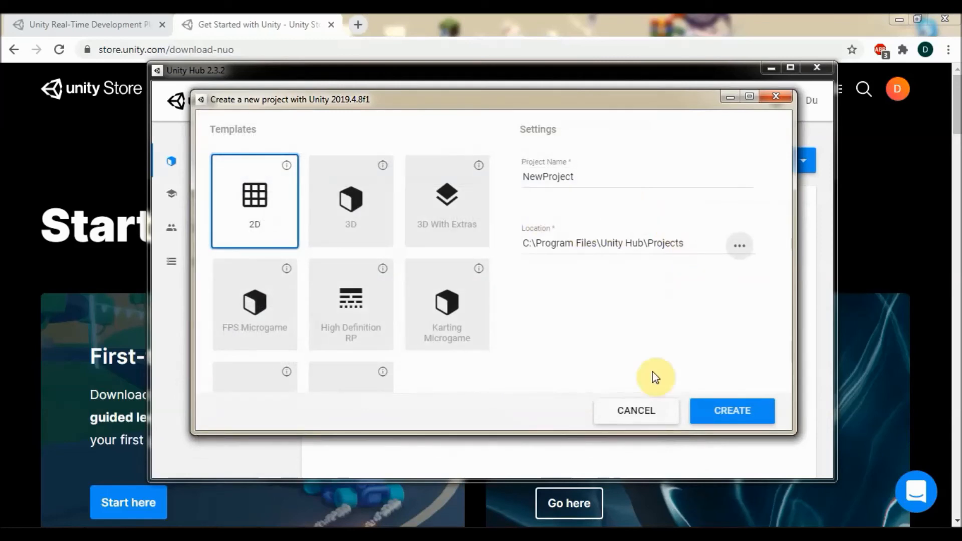
# Step: Create the 2D NewProject and let it open in the Unity 2019.4.5f1 editor with SampleScene
pyautogui.click(731, 420)
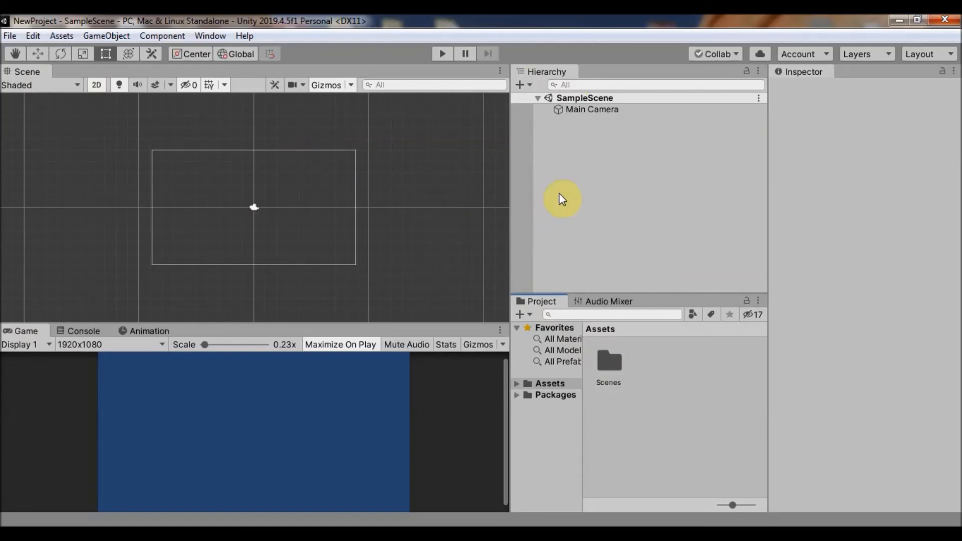
# Step: Add a 2D Object > Sprite to the Hierarchy, creating New Sprite beside the Main Camera
pyautogui.rightClick(575, 161)
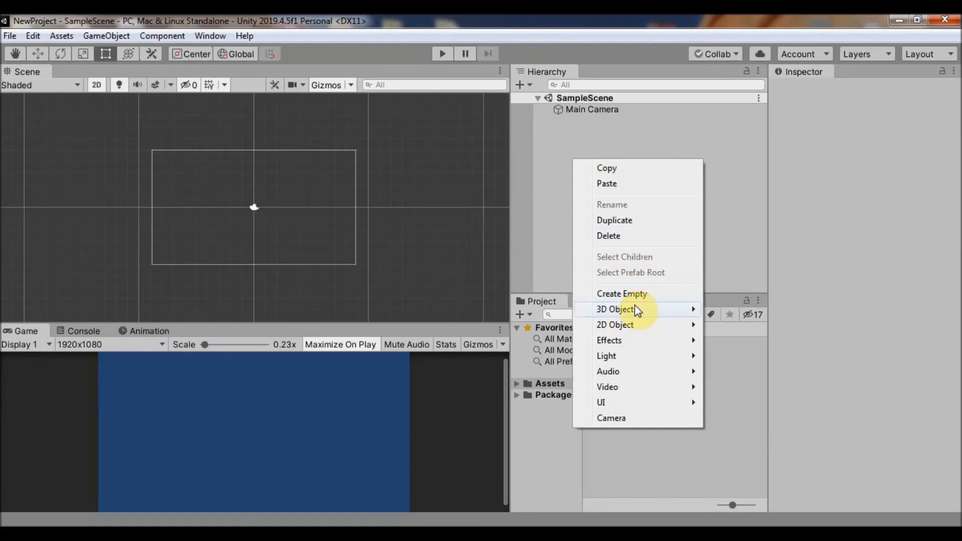
pyautogui.moveTo(681, 330)
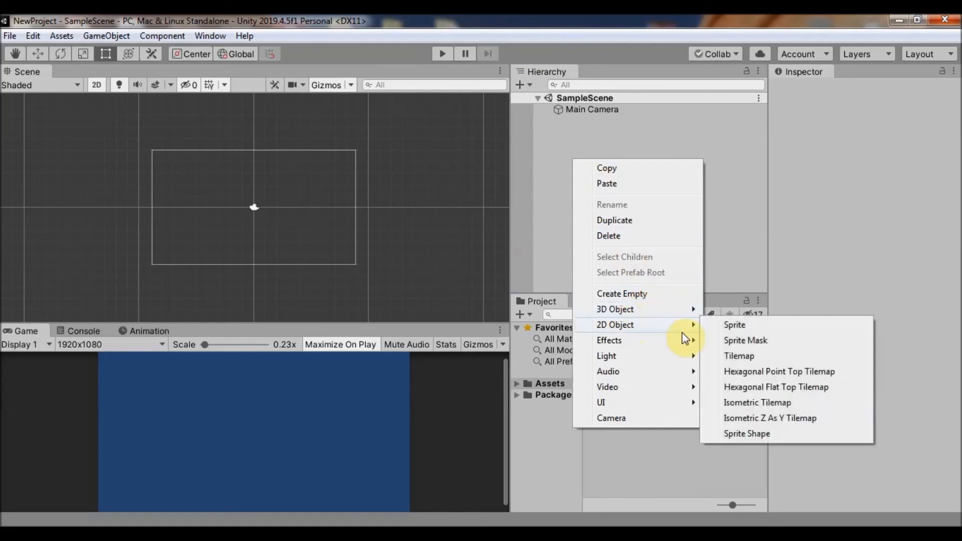
pyautogui.click(733, 325)
pyautogui.scroll(5, 257, 211)
pyautogui.scroll(3, 253, 208)
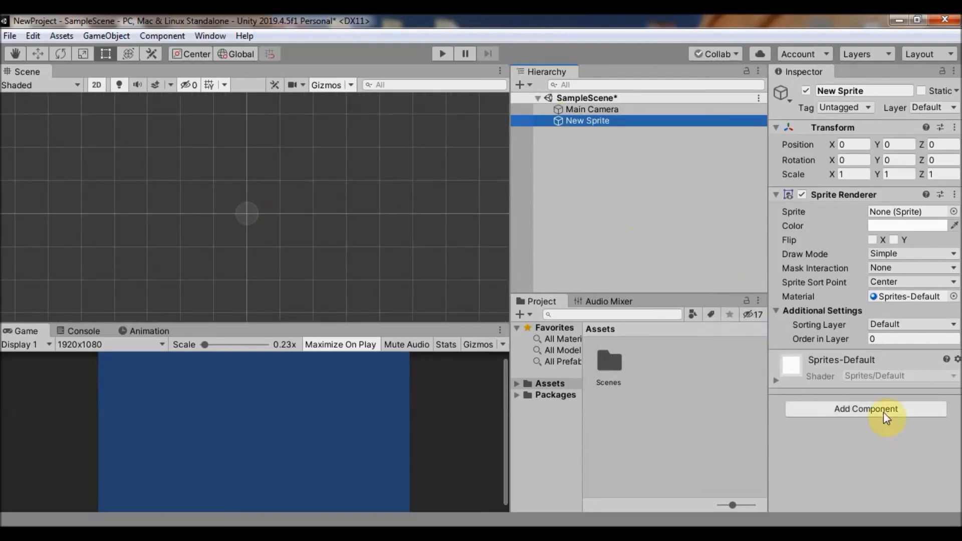
# Step: Cancel the Add Component search and reselect New Sprite to view its Sprite Renderer in the Inspector
pyautogui.click(869, 409)
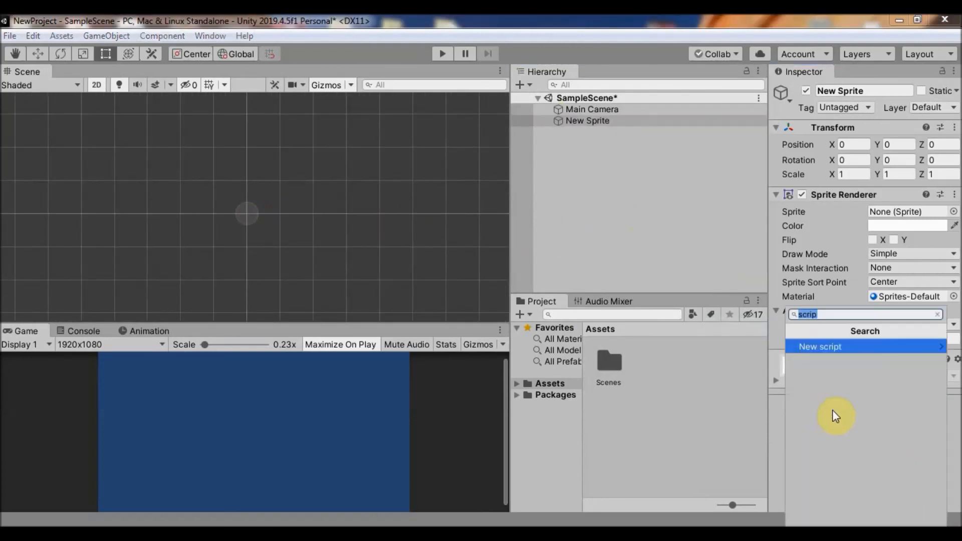
pyautogui.click(606, 174)
pyautogui.scroll(-5, 290, 165)
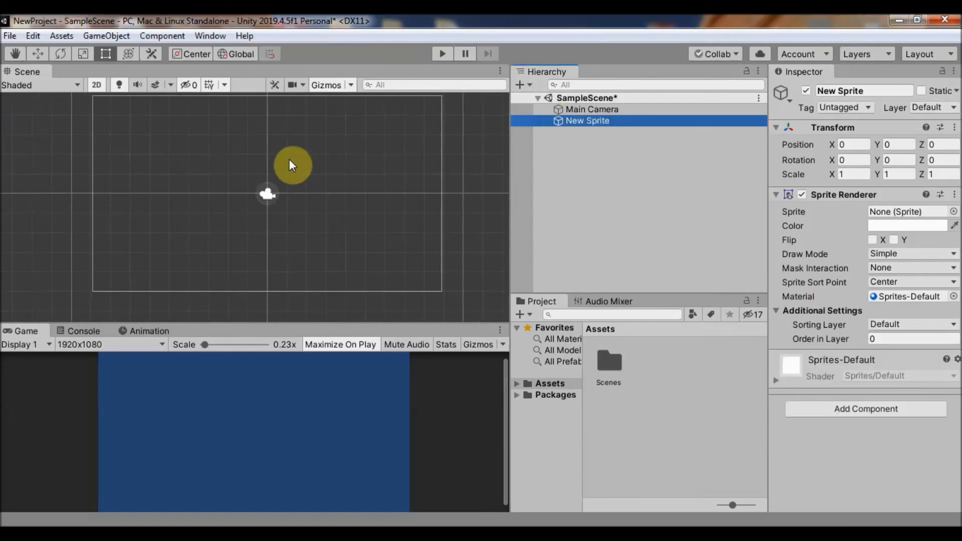
pyautogui.click(323, 211)
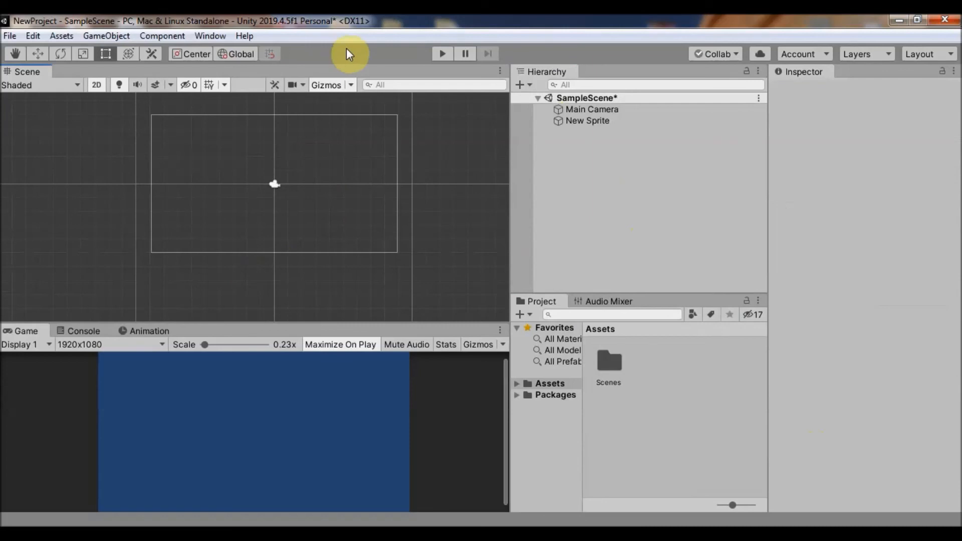
pyautogui.click(587, 121)
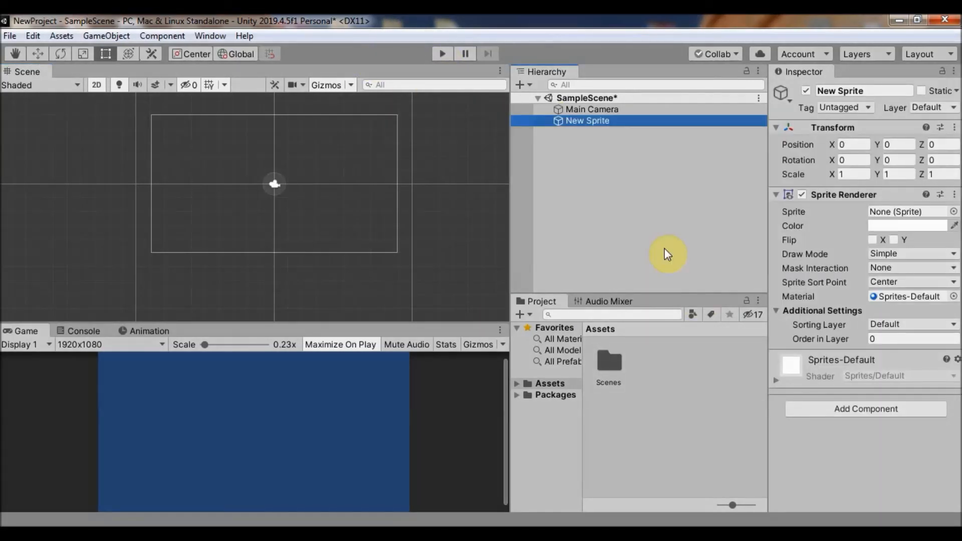